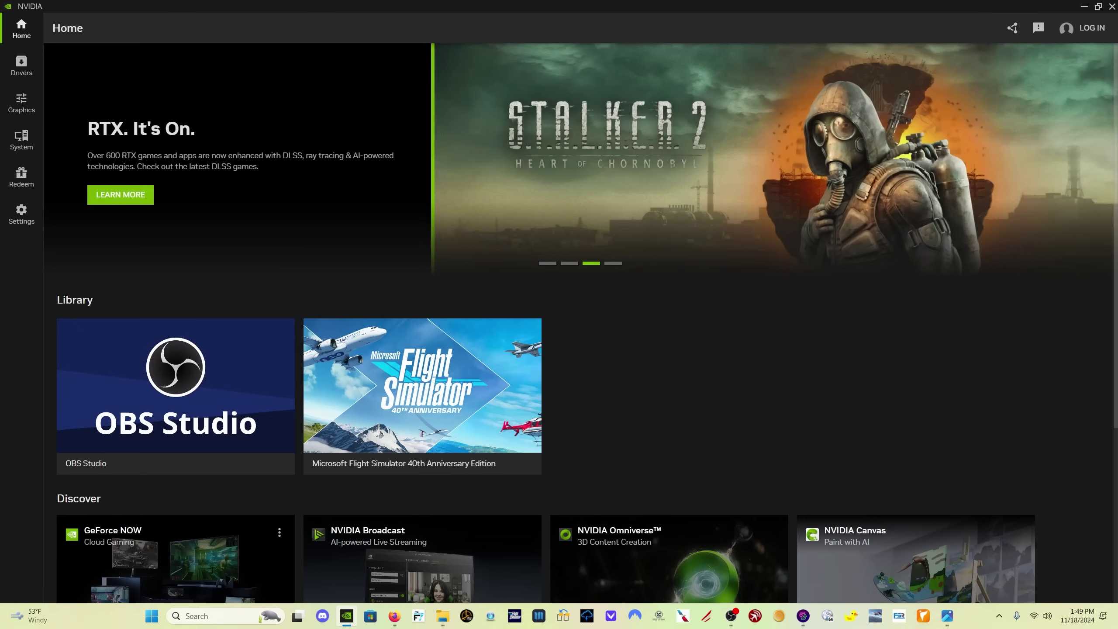
Confirm Game Ready Driver 566.14 is installed, then bring up the DDU download page in Firefox.
left_click(21, 65)
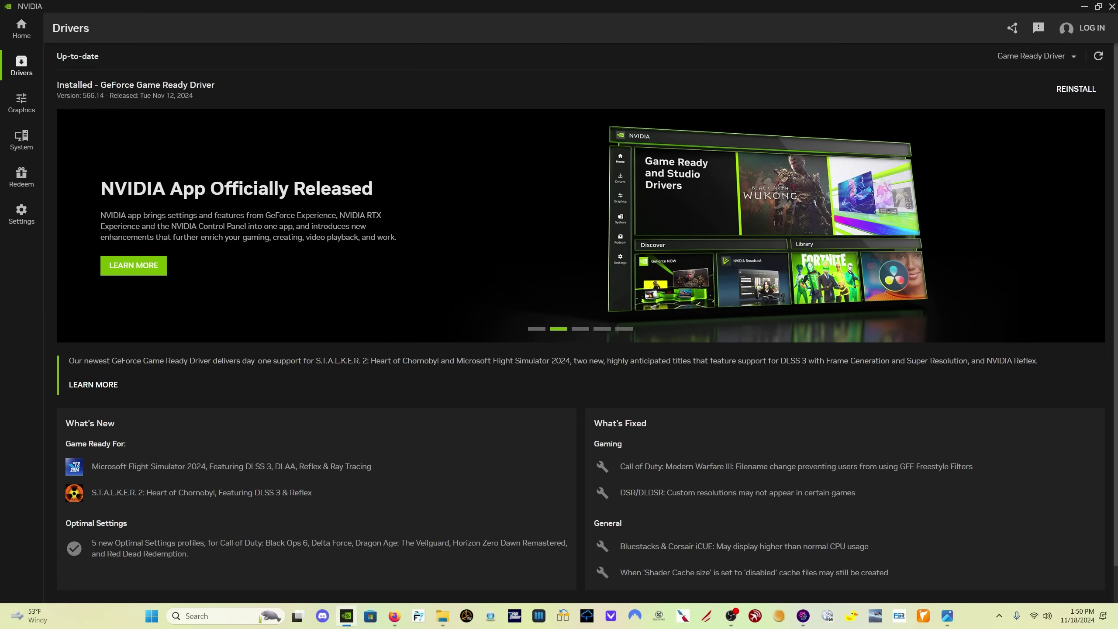
key("alt+Tab")
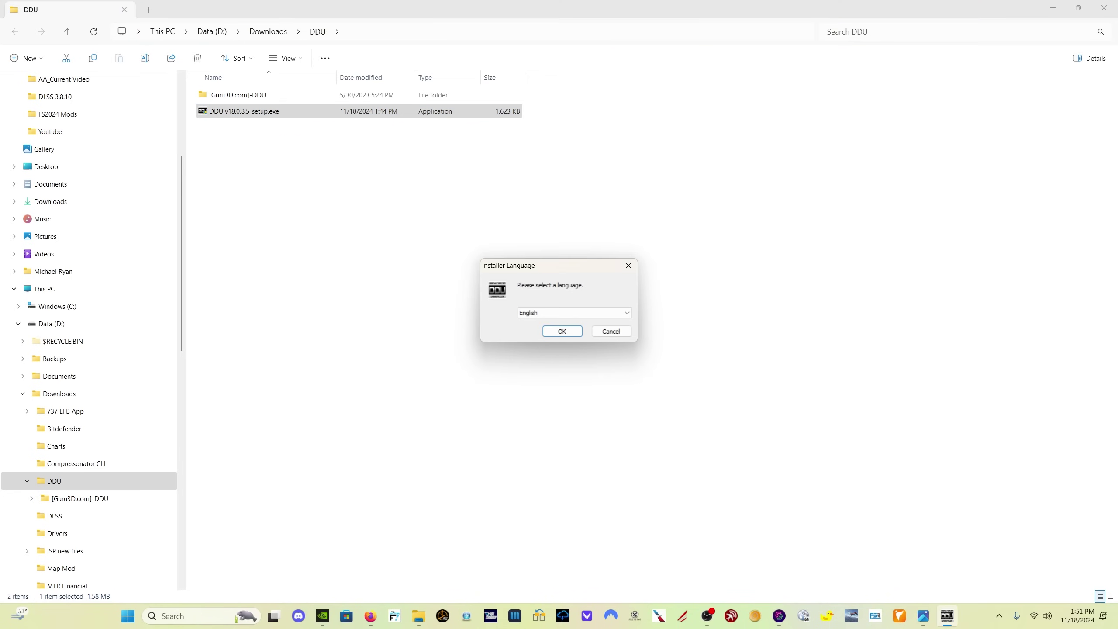
Install DDU 18.0.8.5 in English, accept the license, and dismiss the Safe Mode warning.
key("Return")
key("Return")
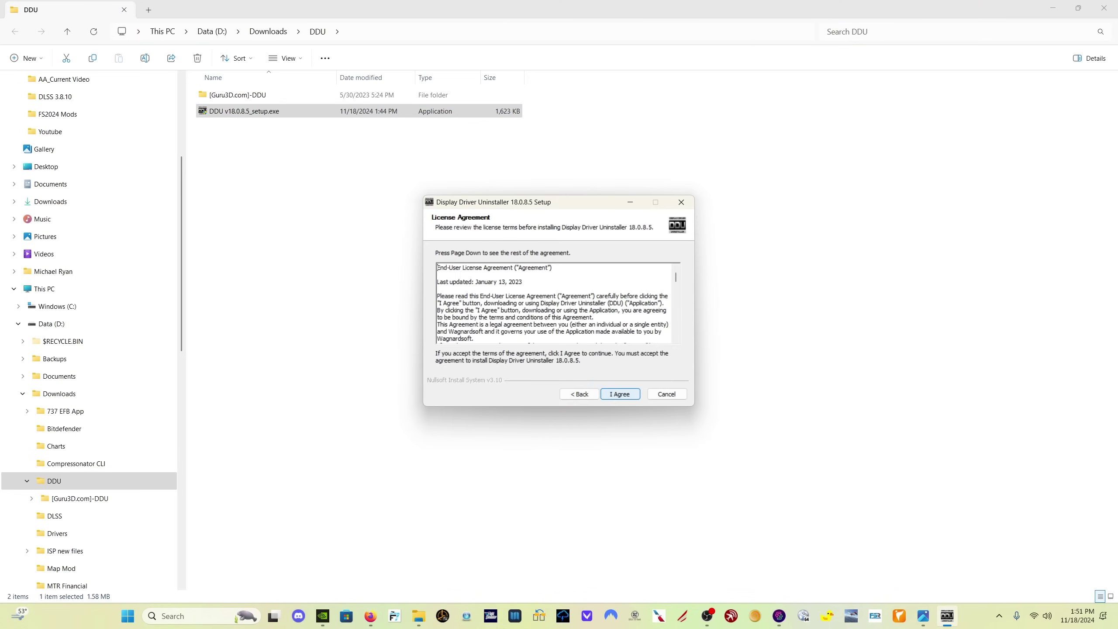
key("Return")
key("Return")
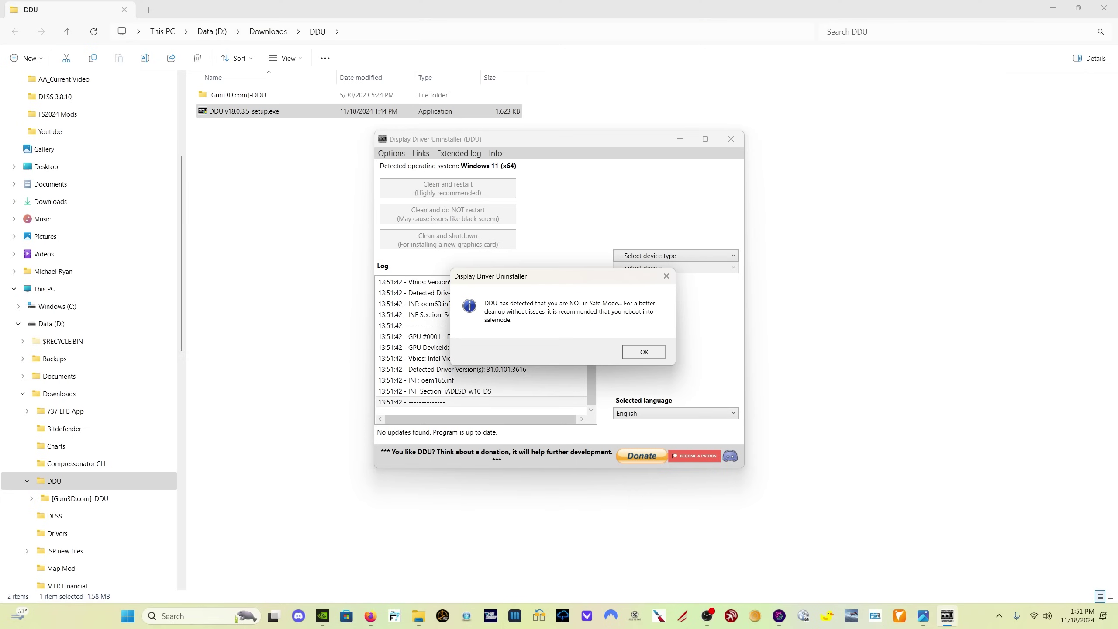
key("Return")
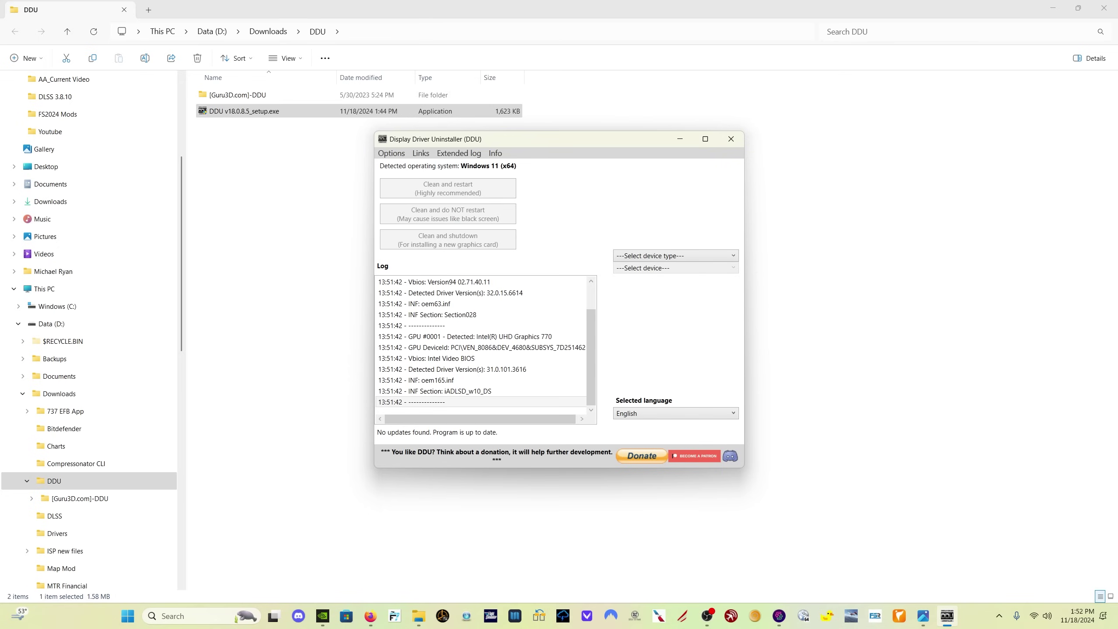
Set DDU's device type to GPU and the device to clean to NVIDIA.
key("alt+Down")
key("Down")
key("Down")
key("Return")
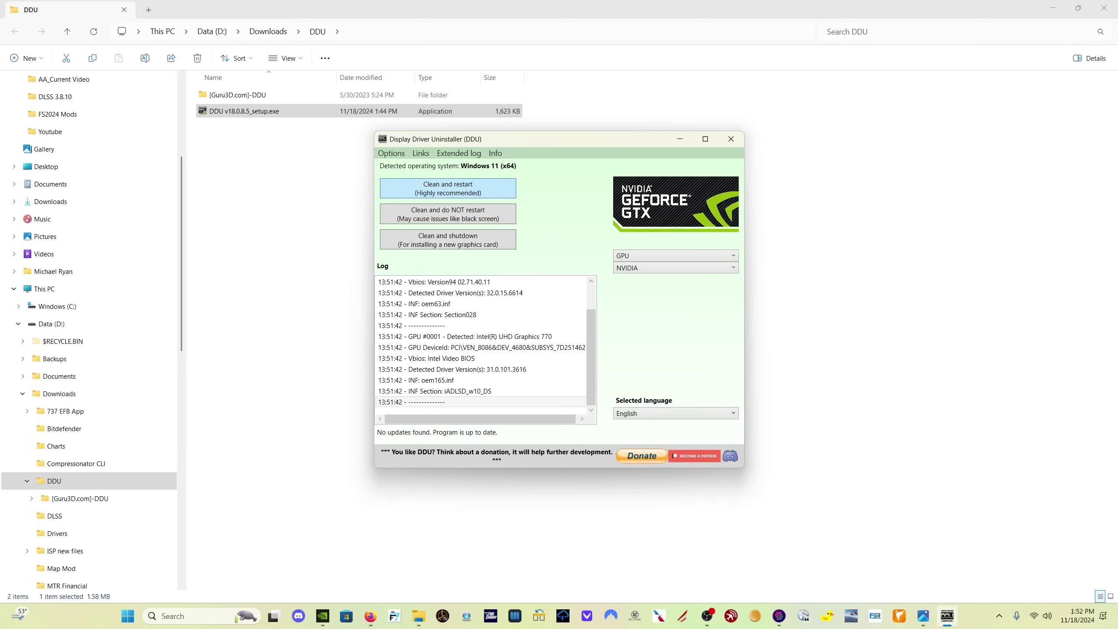
left_click(673, 256)
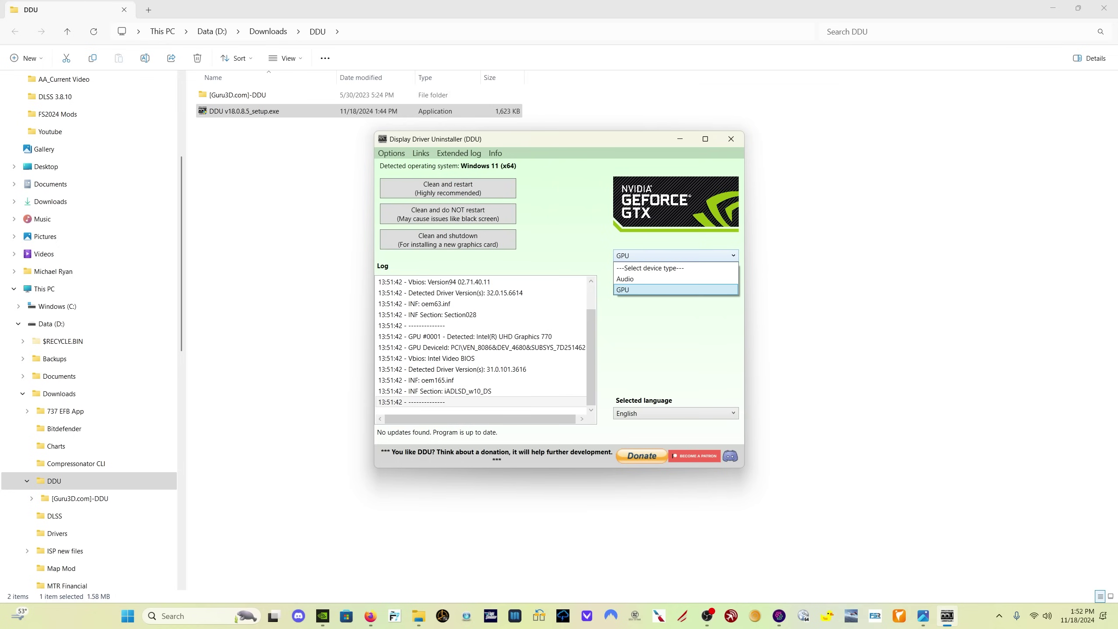
left_click(673, 255)
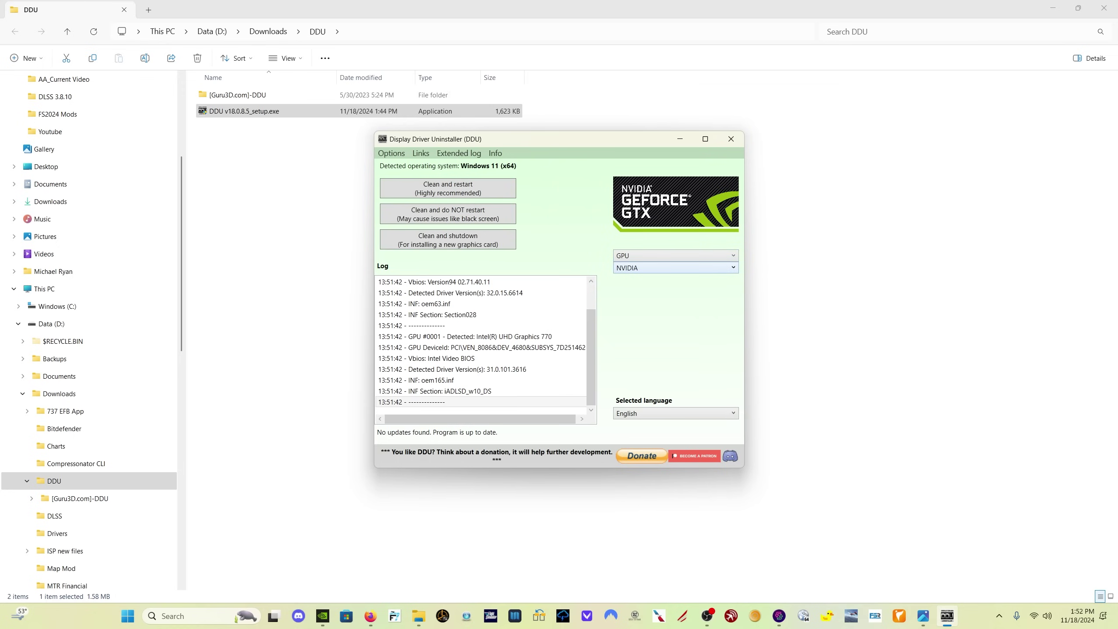
left_click(673, 267)
key("Return")
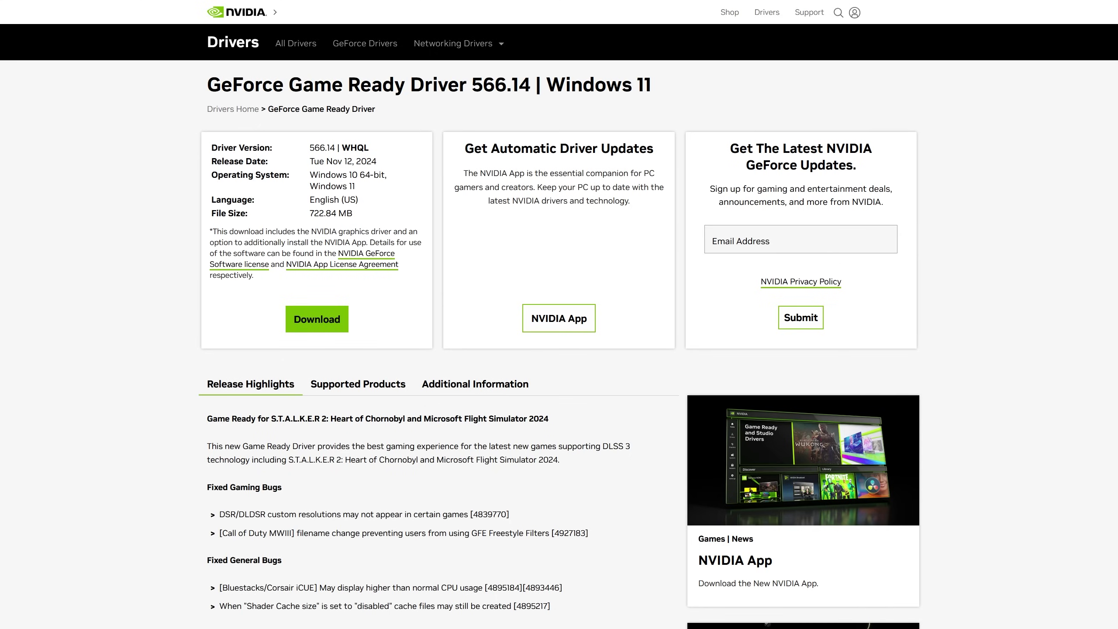
Download the 566.14 driver installer and save it to the Downloads\Drivers folder on drive D.
left_click(317, 319)
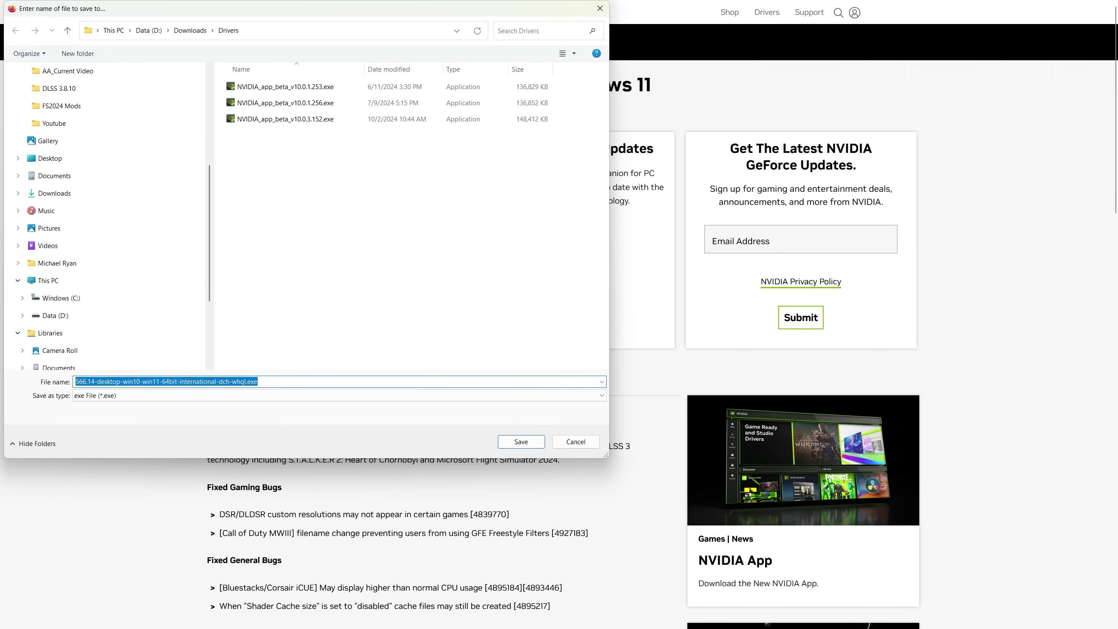
left_click(521, 441)
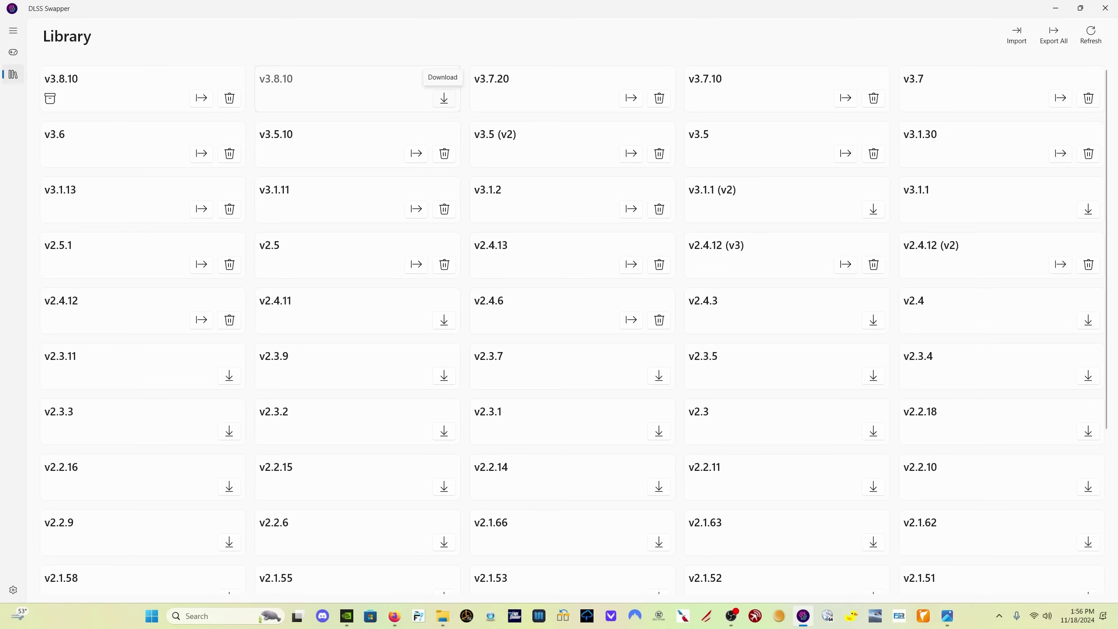
Download the second v3.8.10 DLSS build from the DLSS Swapper library.
left_click(444, 98)
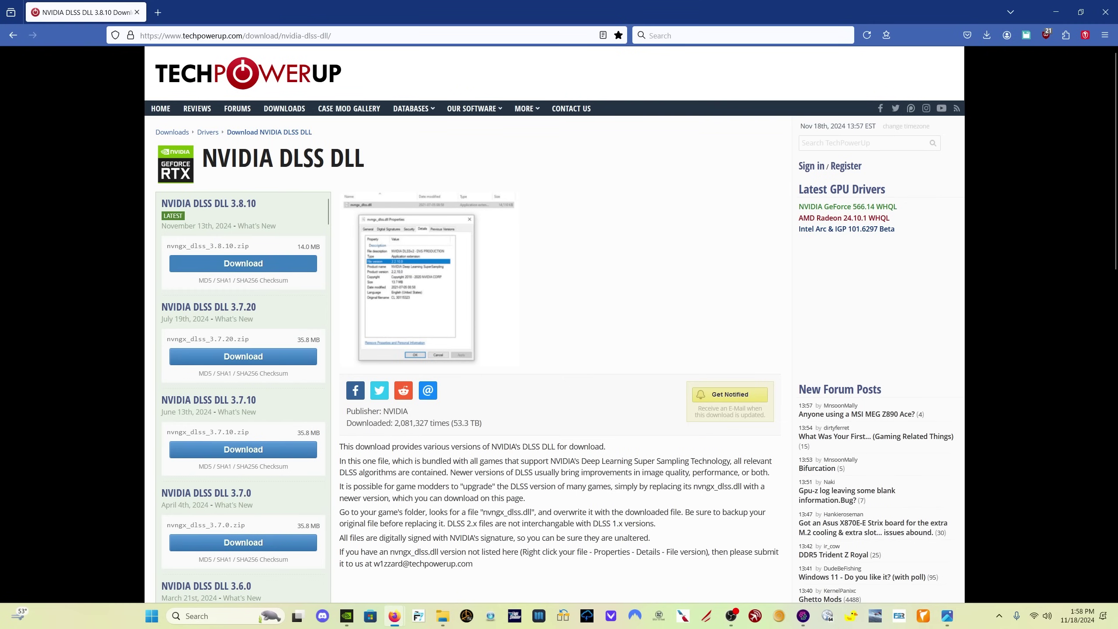
Download the DLSS DLL 3.8.10 zip from the US-4 server into the DLSS3.8.10 folder.
left_click(242, 262)
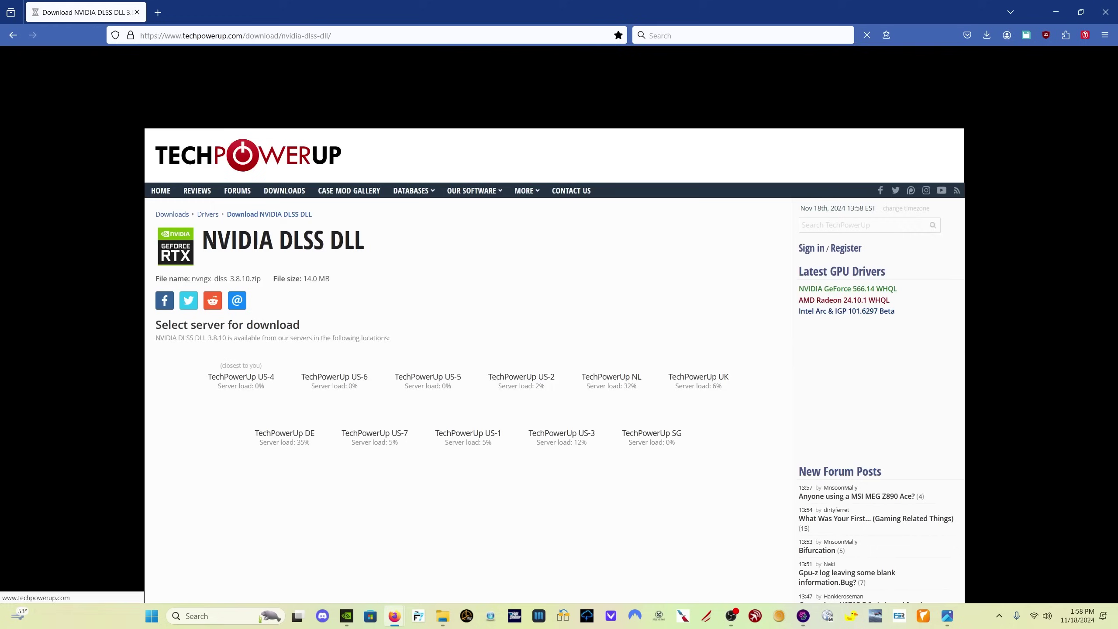
left_click(225, 312)
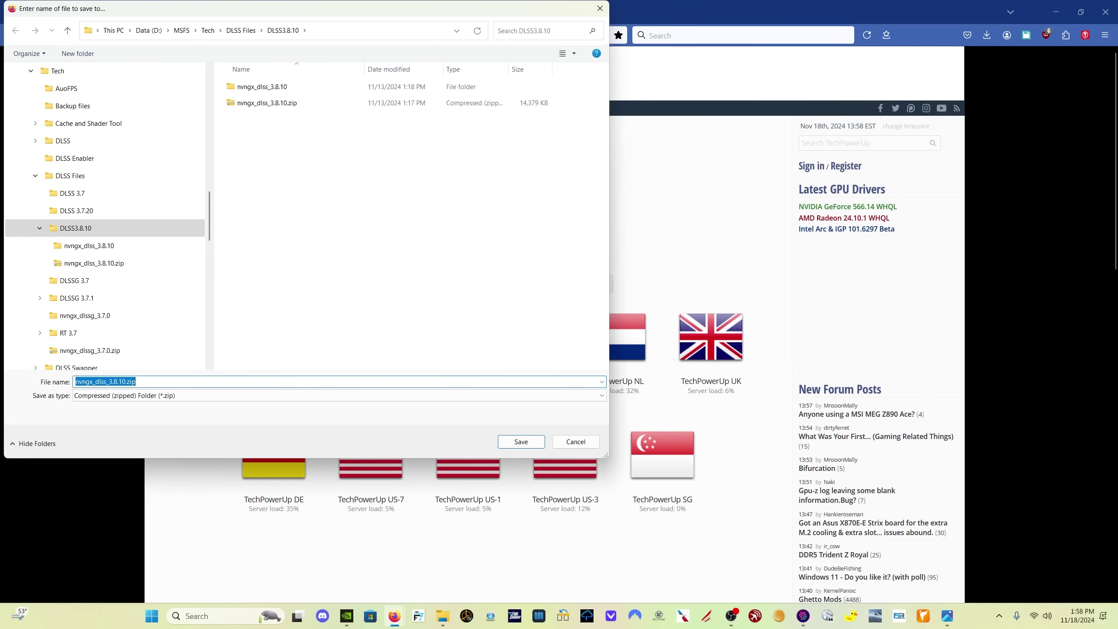
key("alt+Tab")
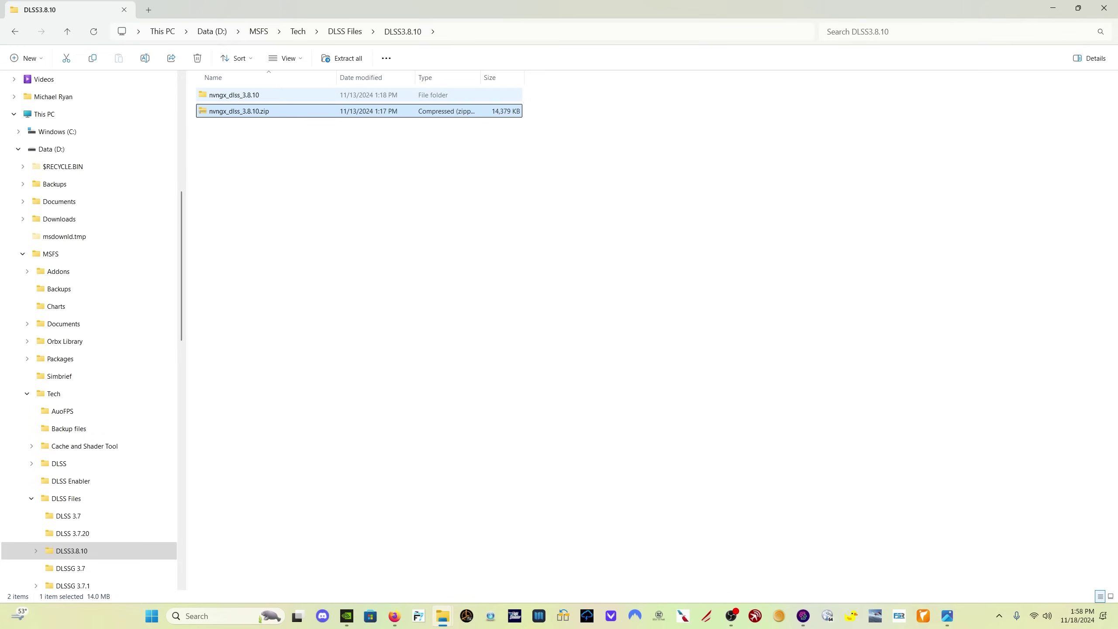
Open the nvngx_dlss_3.8.10 folder holding the new 24,342 KB nvngx_dlss.dll.
double_click(234, 94)
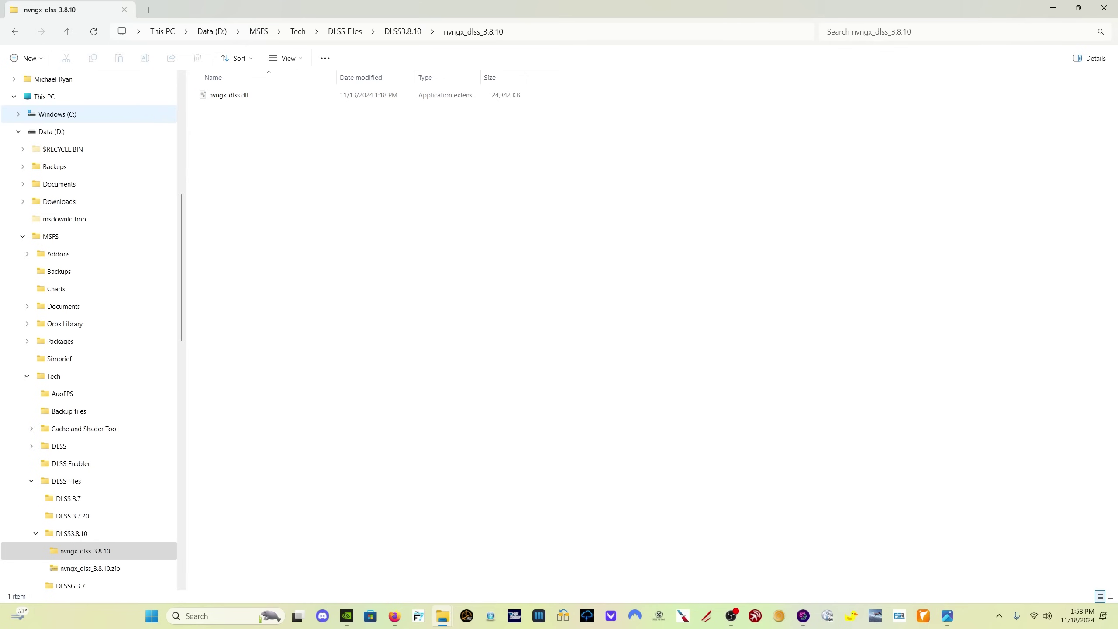
Browse to C:\XboxGames\Microsoft Flight Simulator\Content and select its nvngx_dlss.dll.
left_click(58, 114)
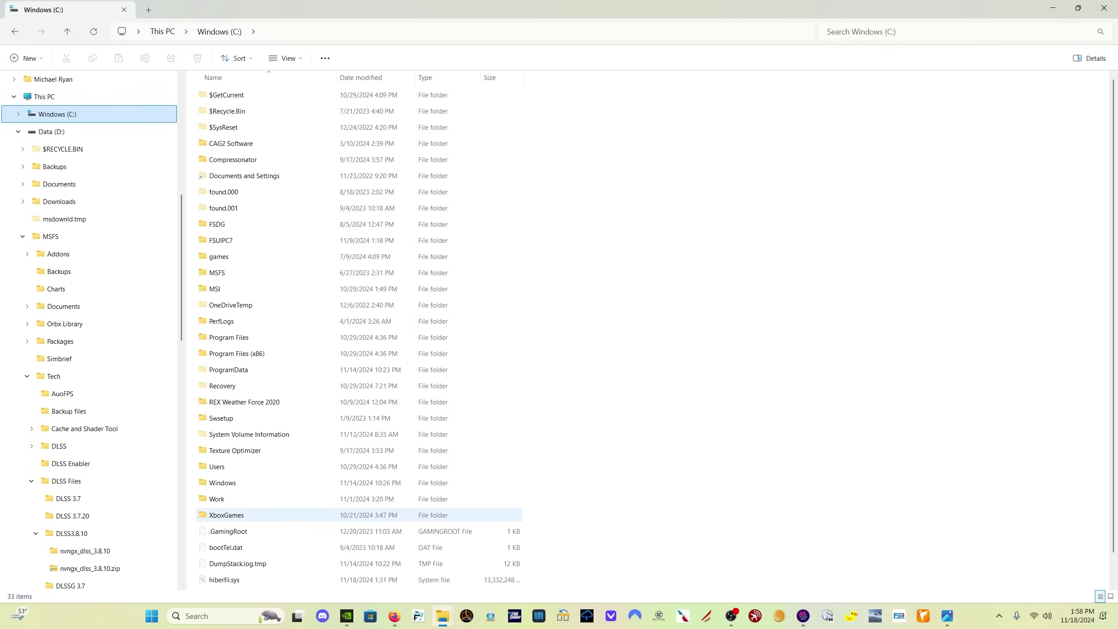
double_click(229, 515)
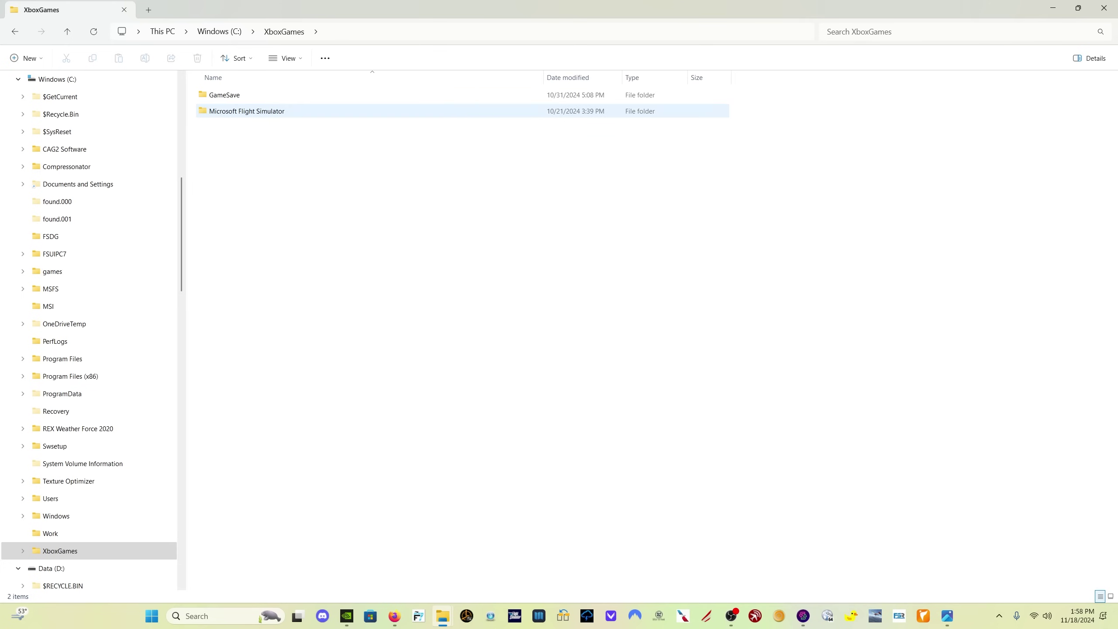
double_click(246, 111)
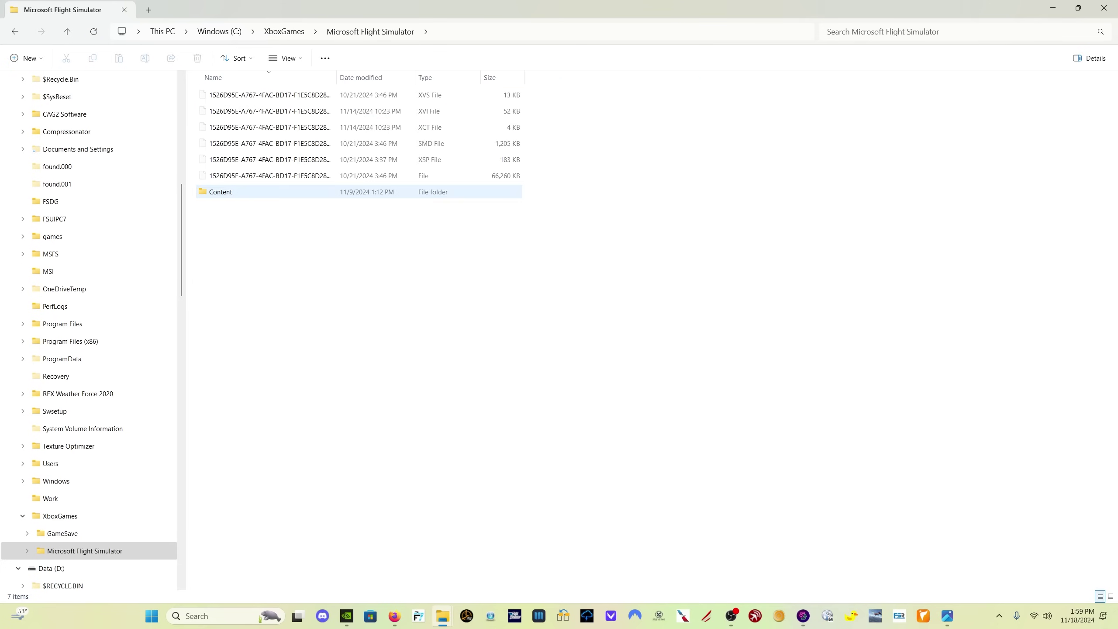
double_click(220, 192)
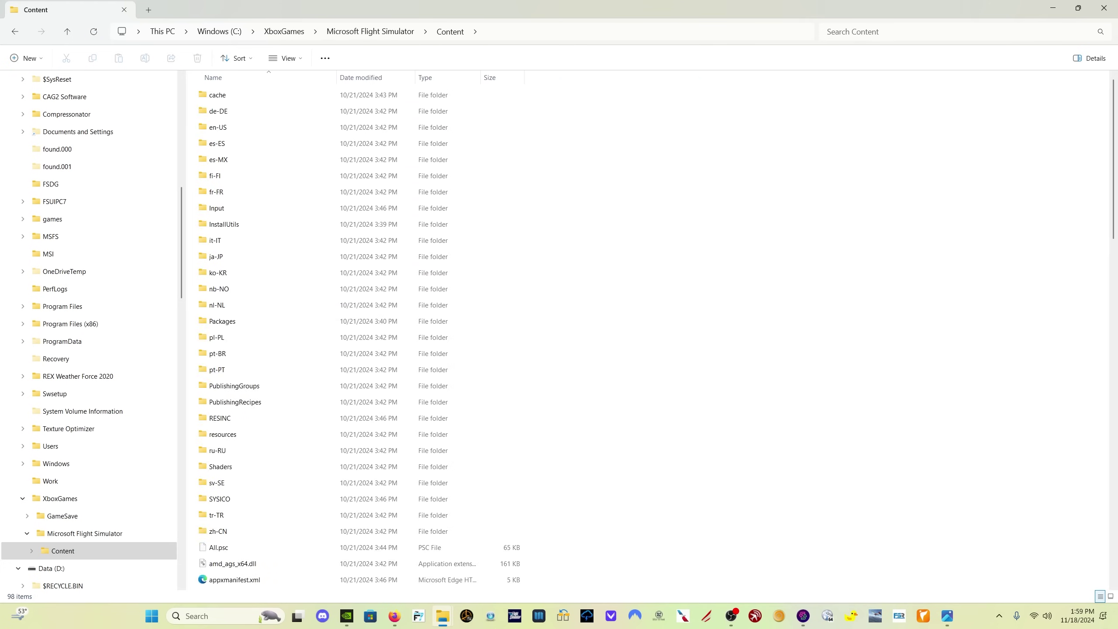
scroll(317, 357, "down", 18)
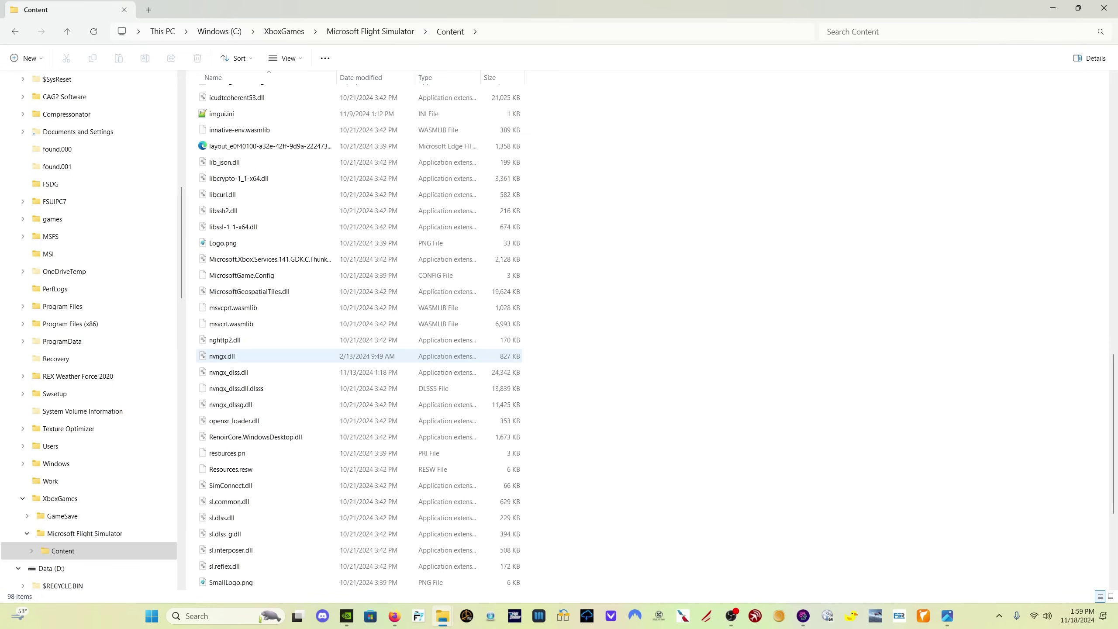
left_click(228, 372)
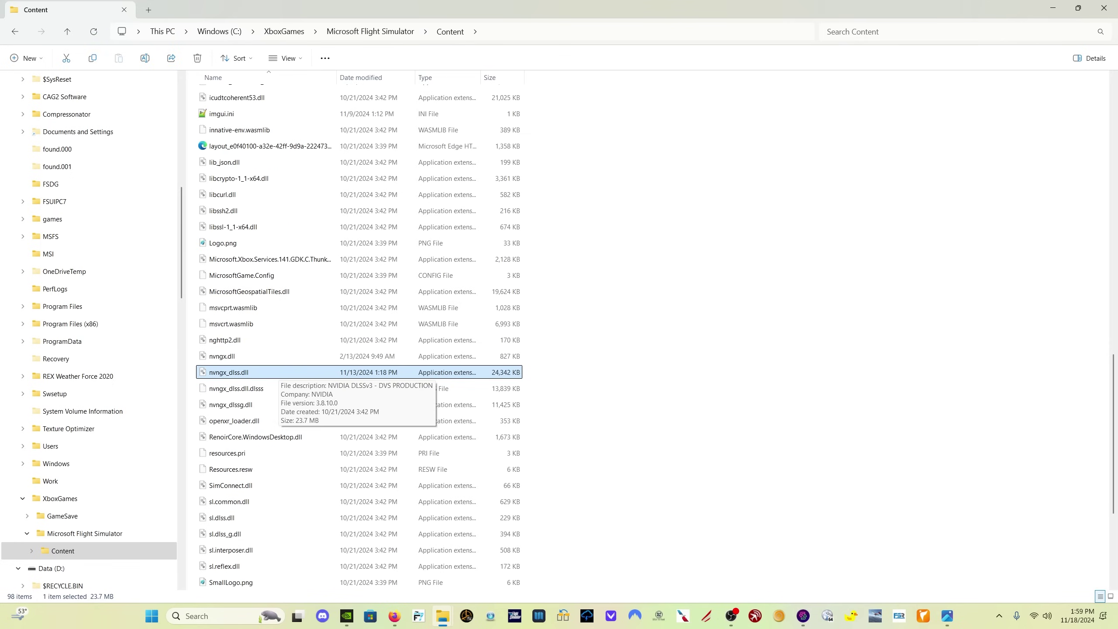
right_click(278, 373)
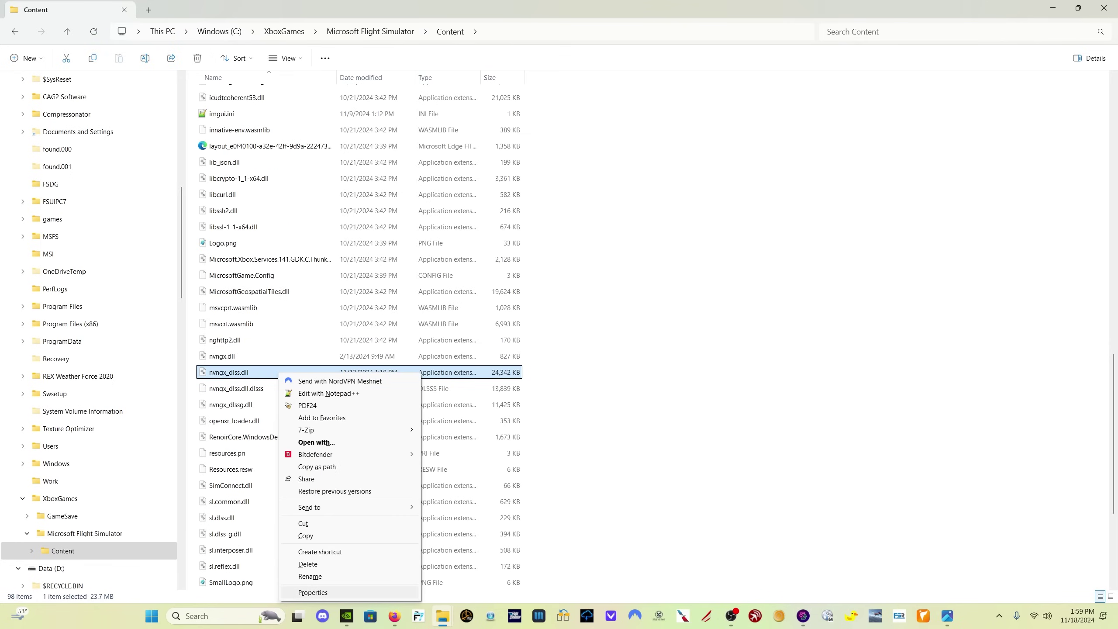
left_click(312, 592)
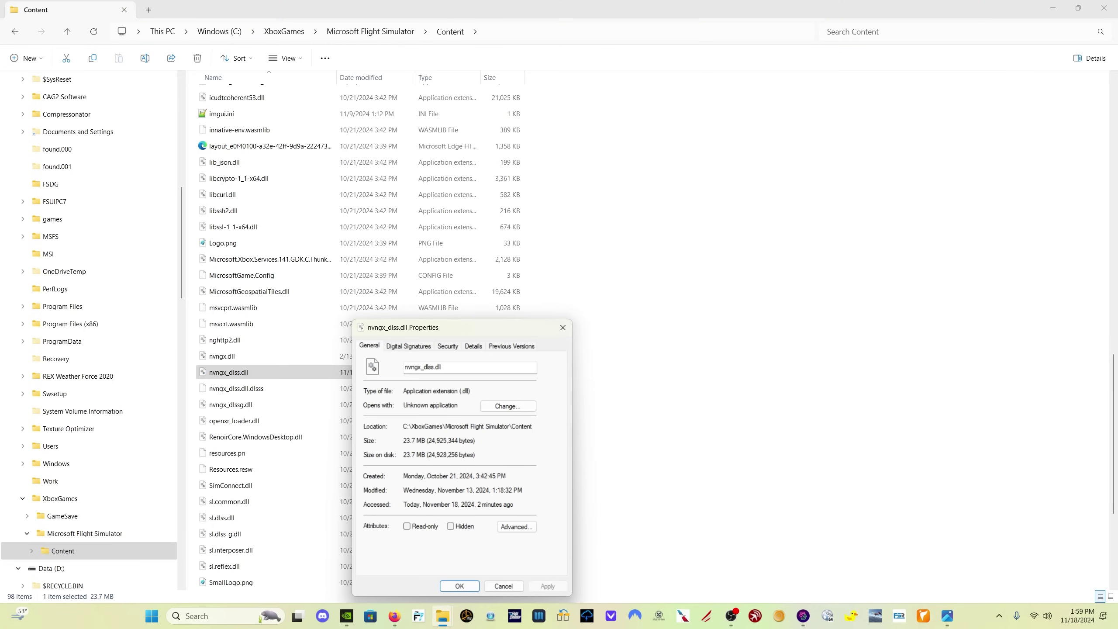
left_click(473, 346)
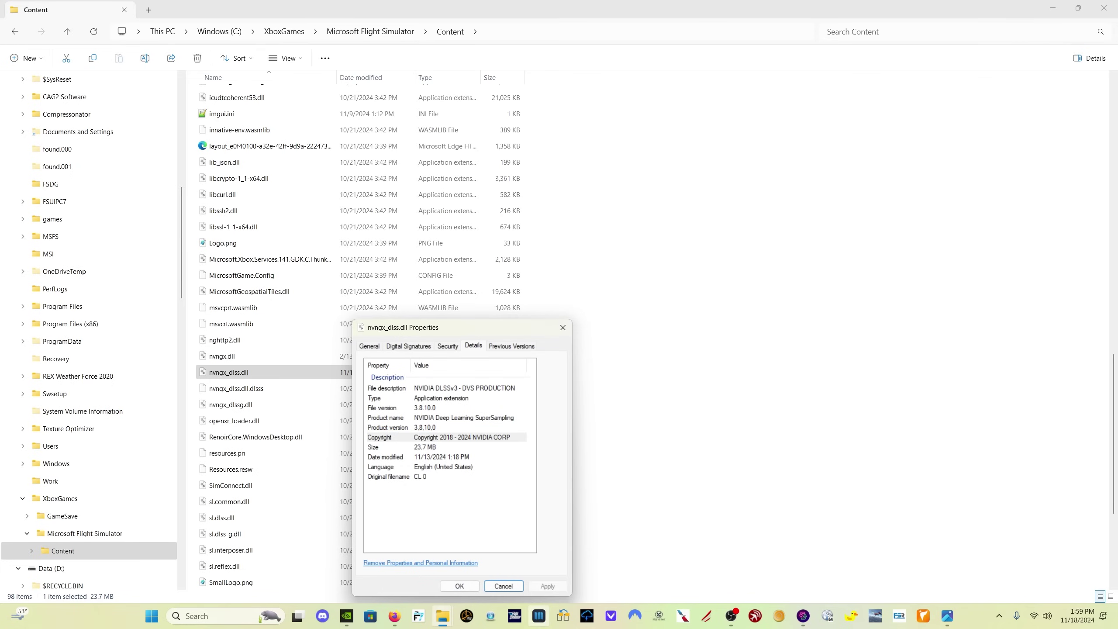
left_click(504, 585)
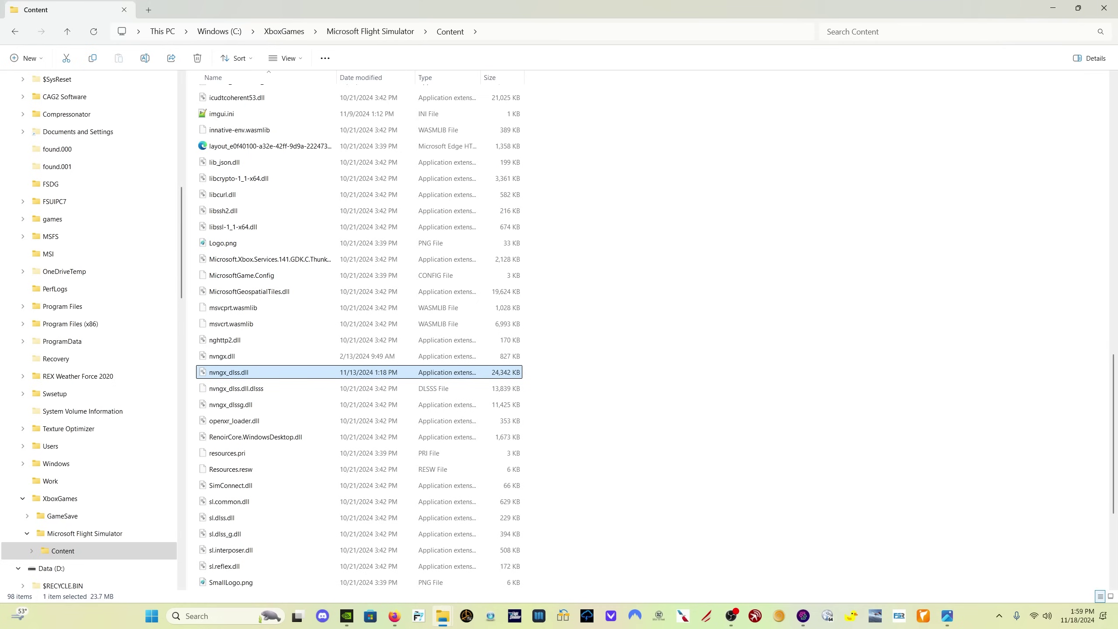
Paste the 3.8.10 nvngx_dlss.dll into the Content folder, choosing to replace the existing file.
key("alt+Tab")
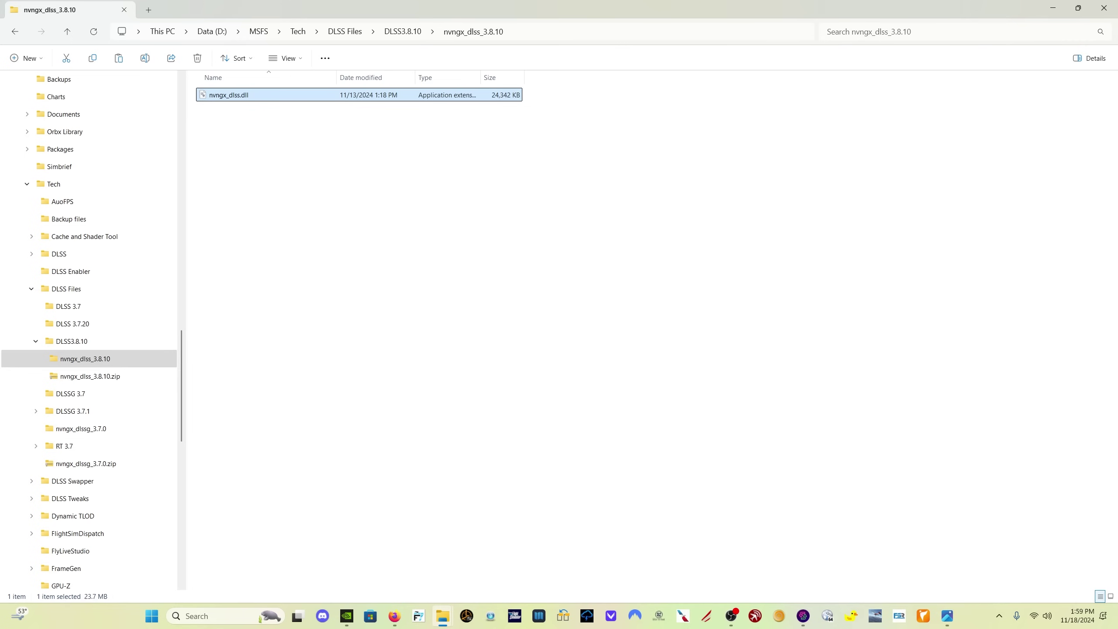
scroll(89, 330, "up", 5)
left_click(62, 184)
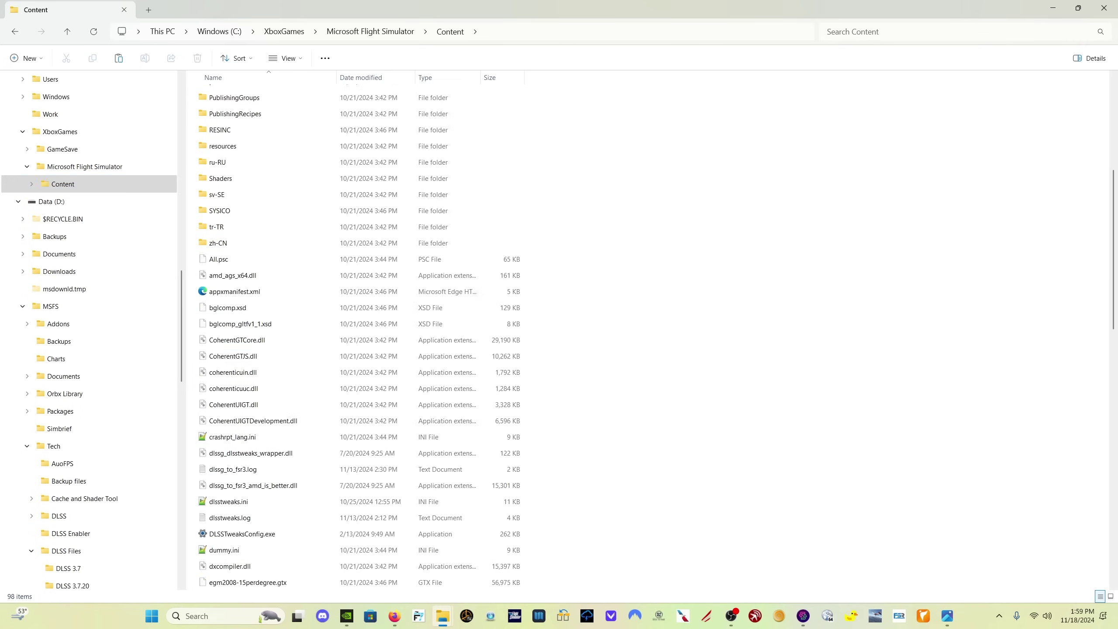
key("ctrl+v")
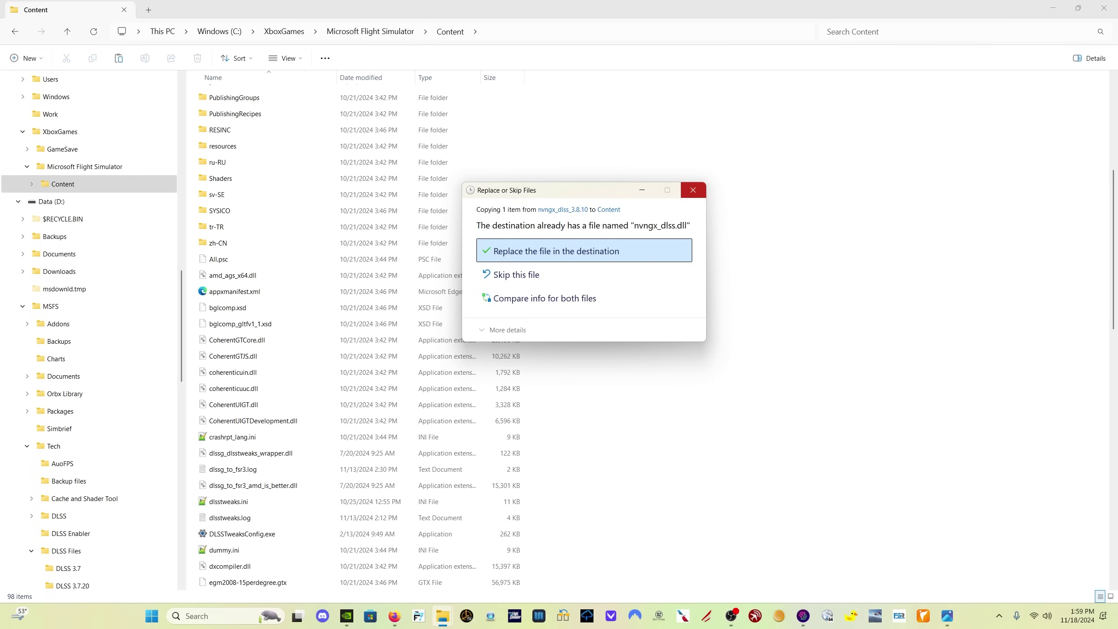
left_click(693, 190)
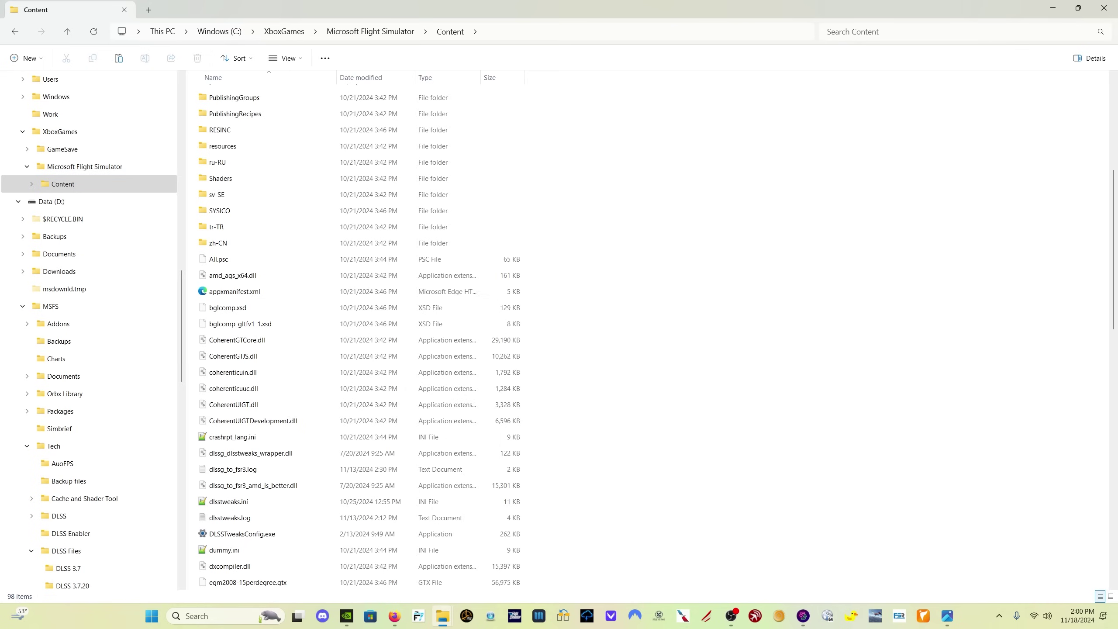
Scroll through the Content folder to check that nvngx_dlss.dll is still there.
scroll(359, 331, "down", 6)
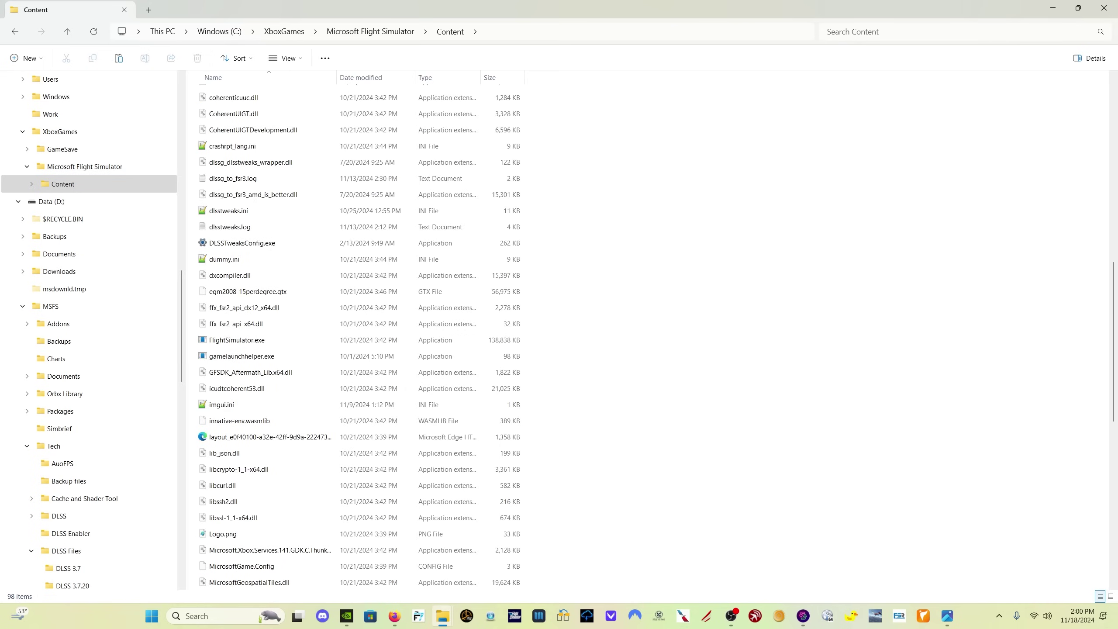